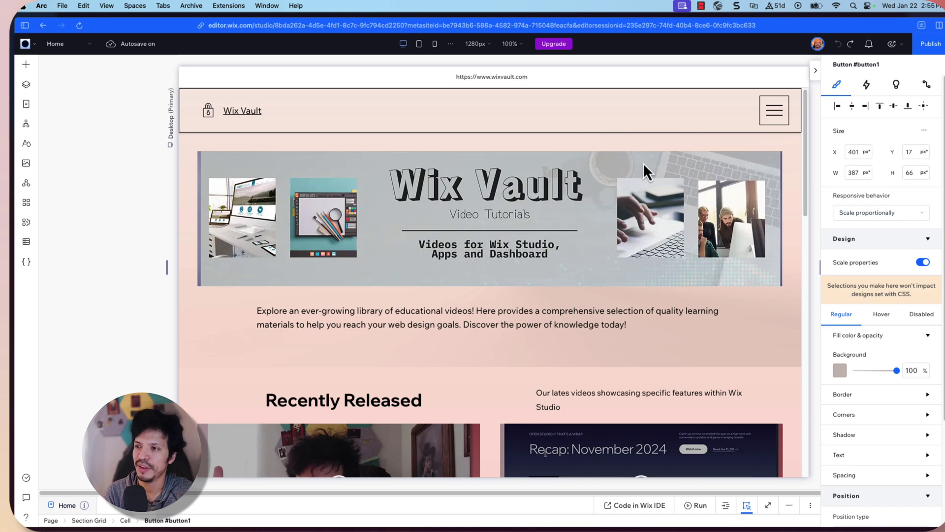
Scroll down to the Browse More Videos button below the video grid and select it.
key(super+Tab)
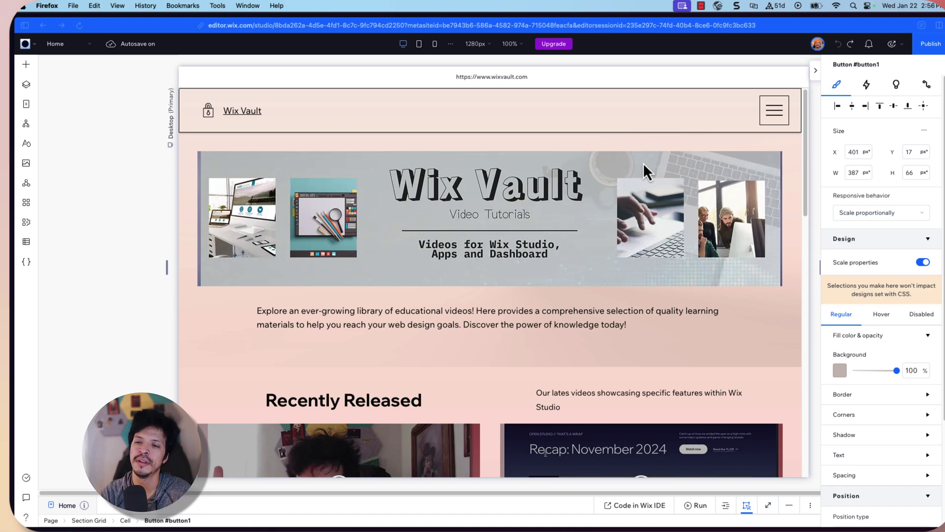
scroll(612, 203, down, 10)
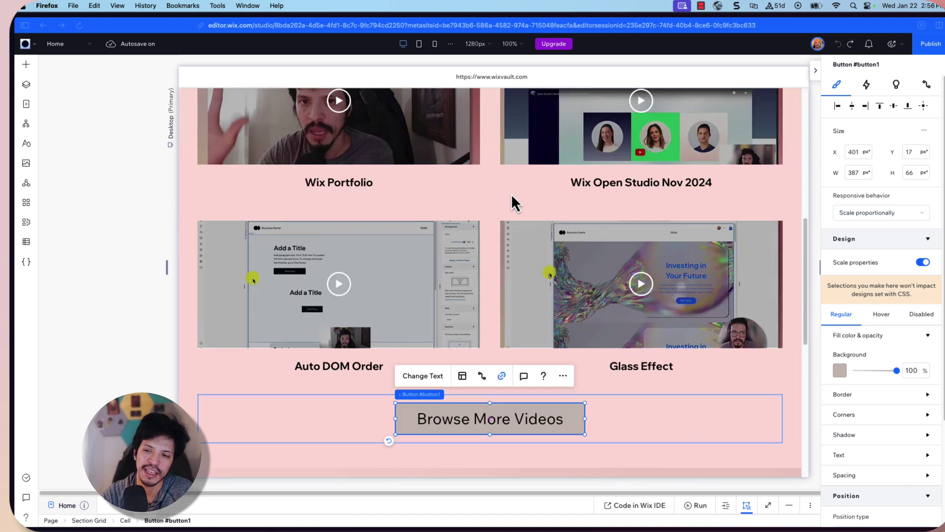
scroll(491, 228, down, 1)
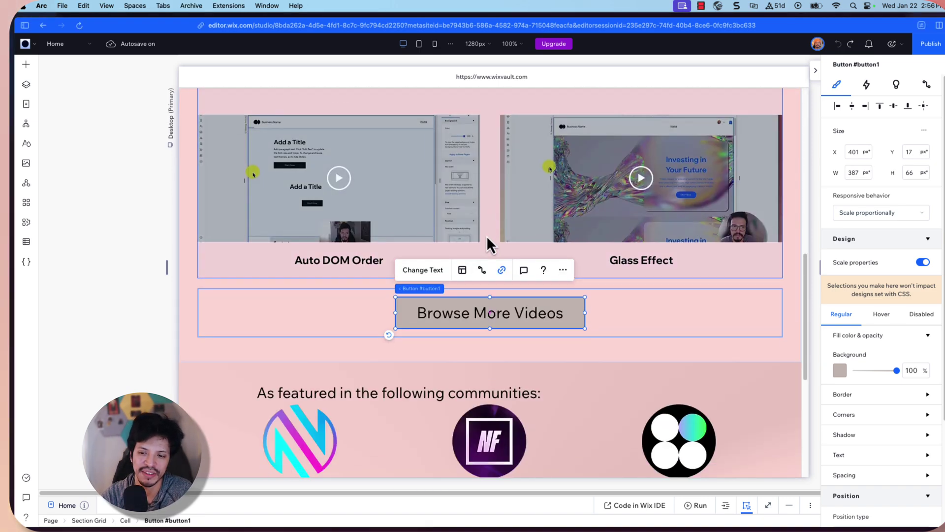
click(376, 312)
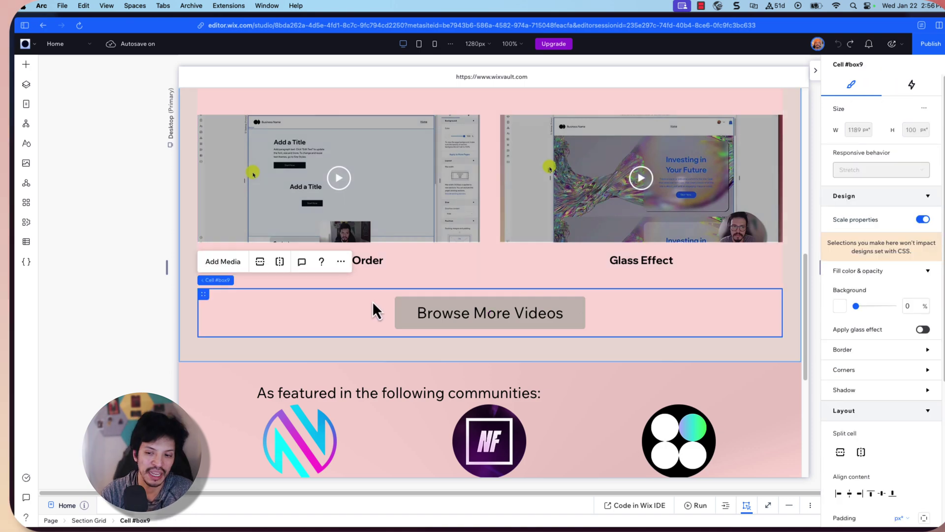
click(436, 311)
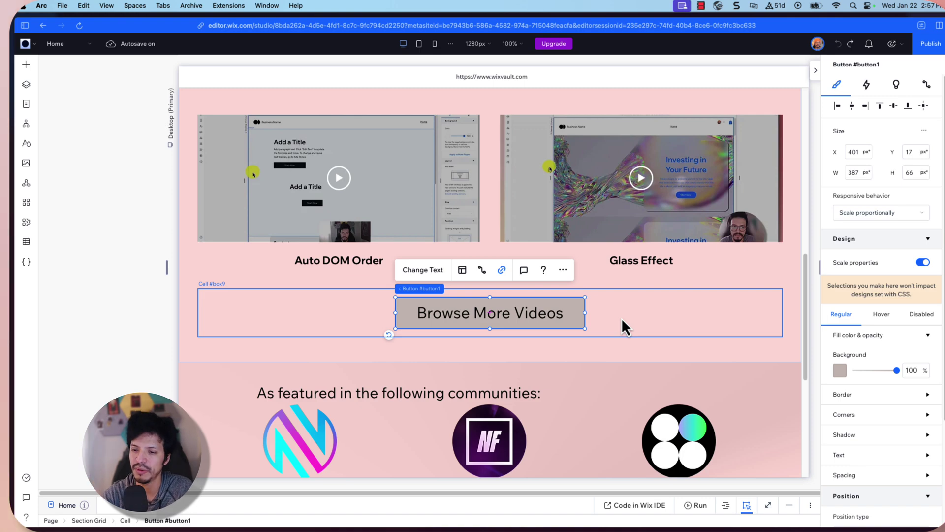
Set the button's background to the cyan #00FFF9 theme swatch.
click(840, 373)
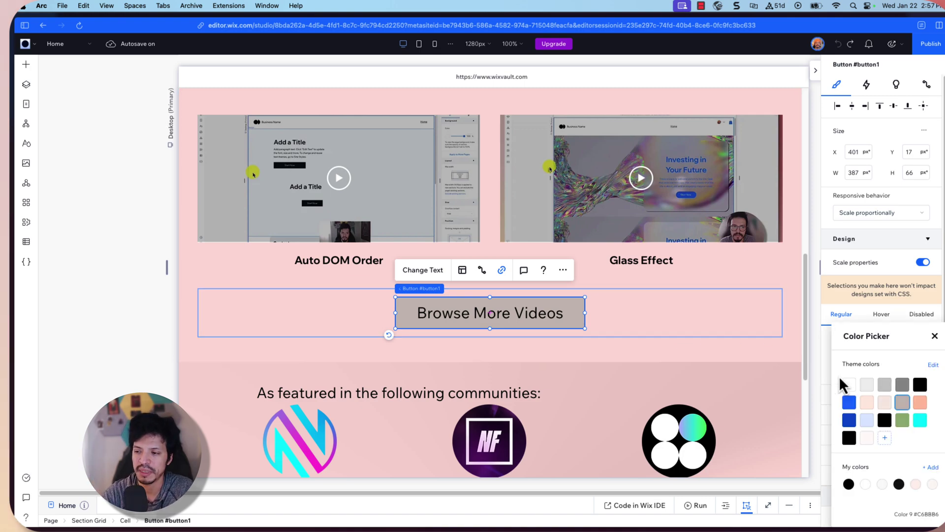
click(920, 421)
click(934, 336)
Apply a drop shadow to the Browse More Videos button.
scroll(882, 364, down, 2)
click(859, 347)
click(921, 368)
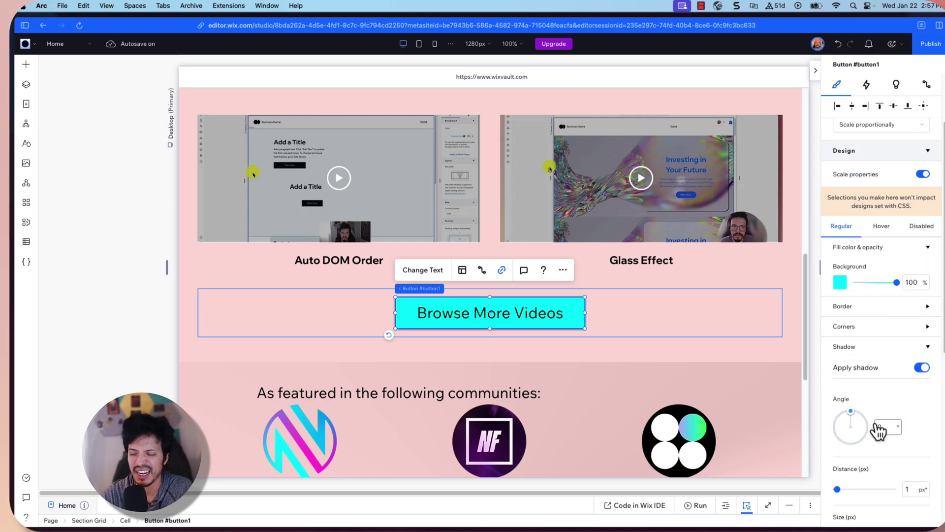
click(703, 326)
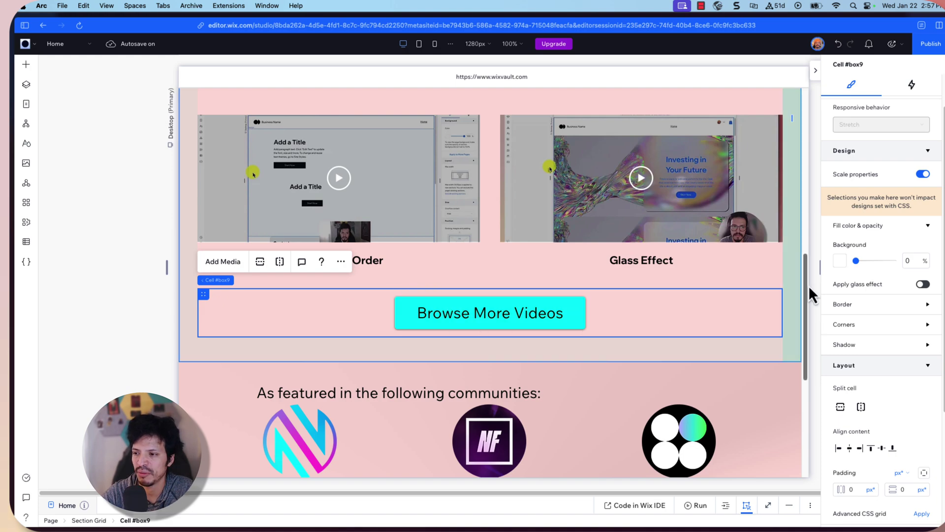
scroll(881, 290, down, 3)
scroll(878, 272, up, 5)
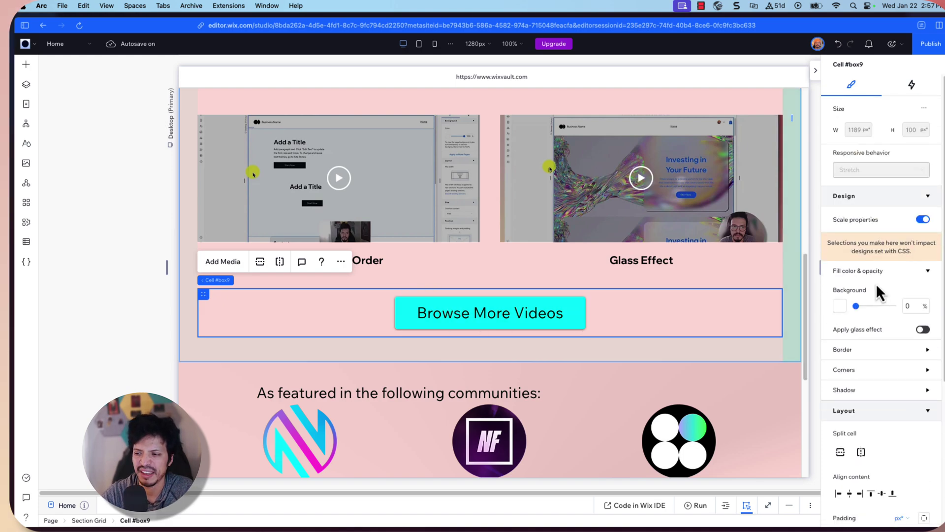
scroll(855, 305, down, 4)
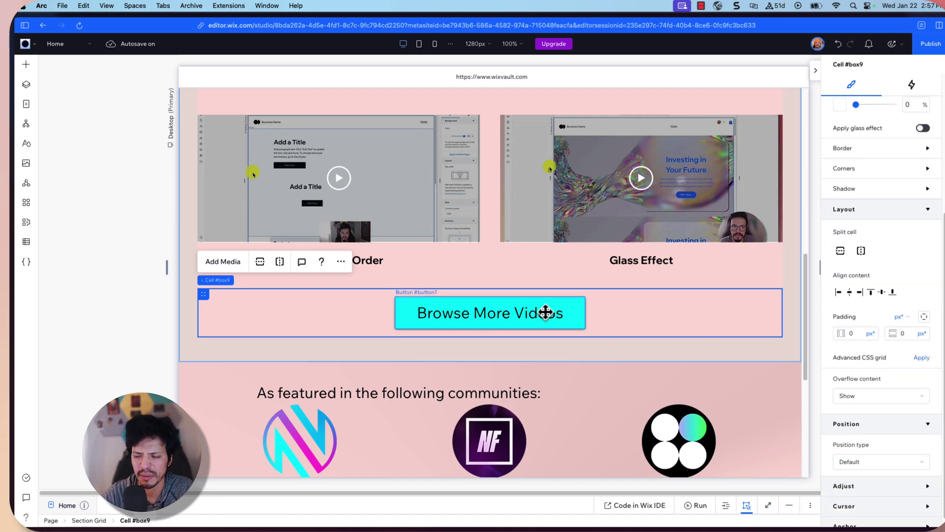
Give the button's hover state a light peach #FFE9DF background.
click(539, 312)
click(876, 186)
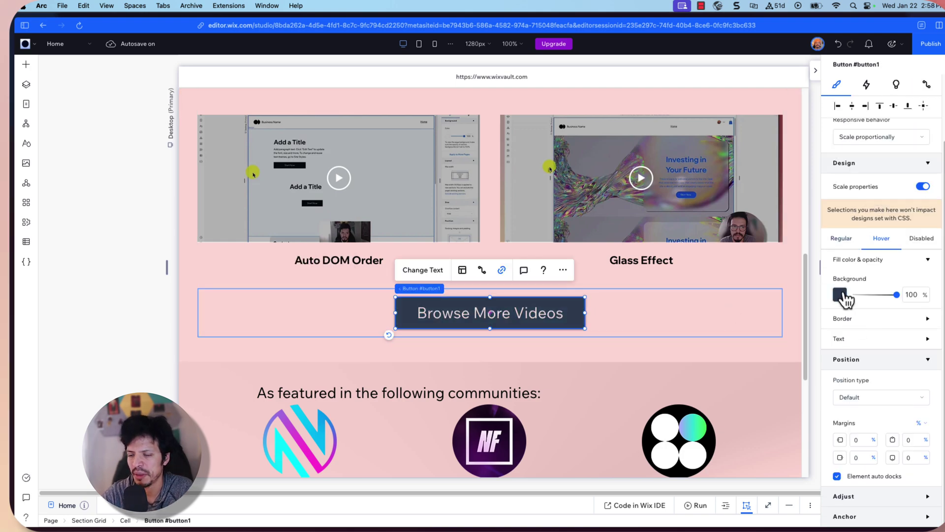
click(840, 294)
click(870, 373)
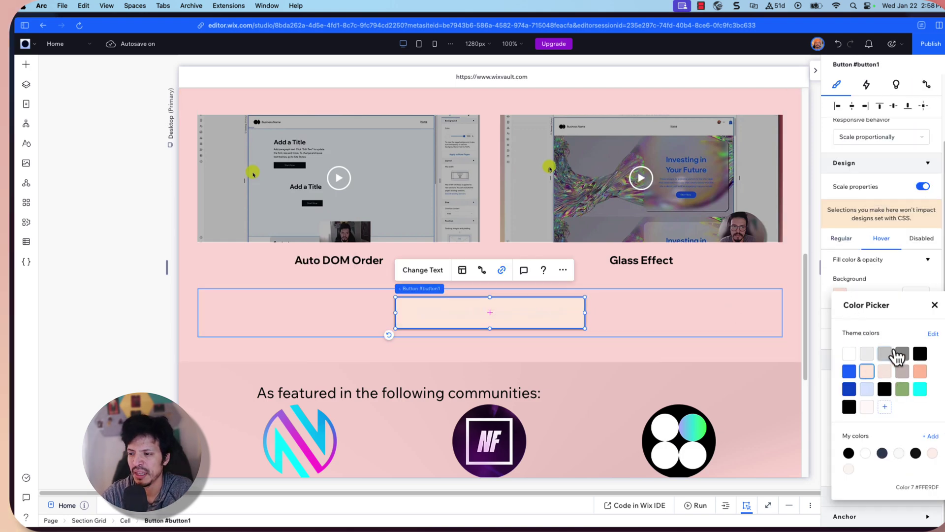
click(935, 308)
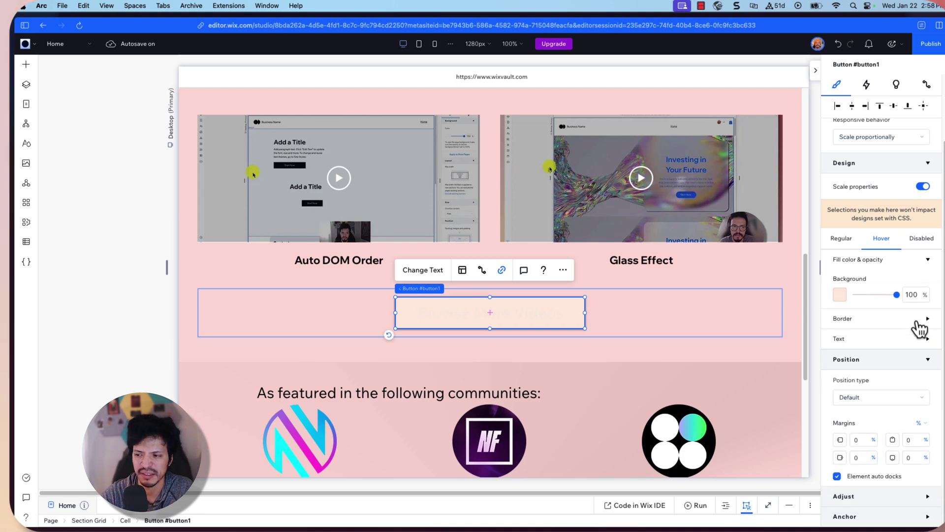
Make the button's hover text colour black.
scroll(901, 340, down, 1)
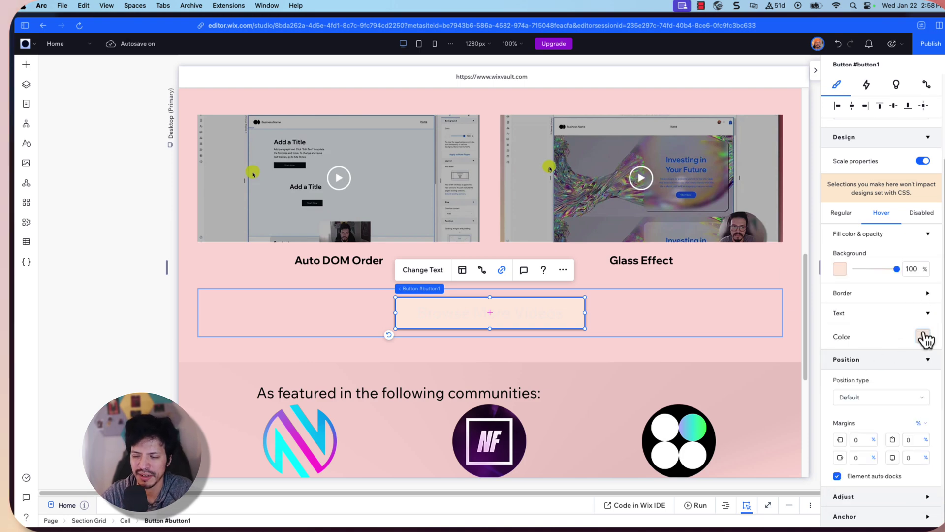
click(922, 336)
click(920, 384)
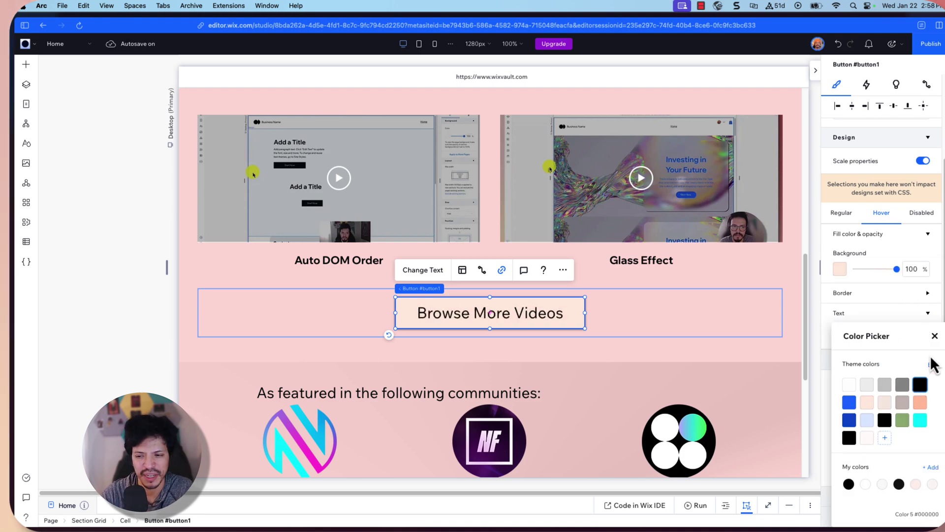
click(934, 336)
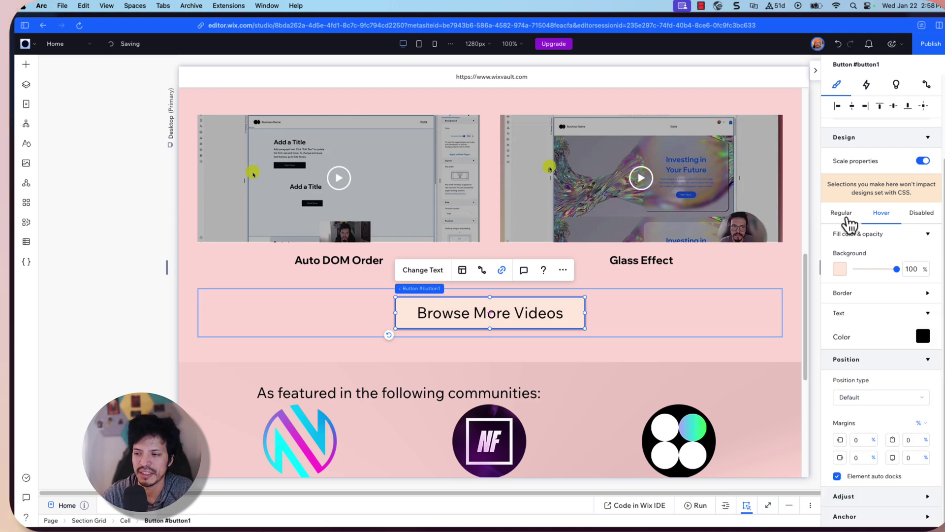
mouse_move(897, 58)
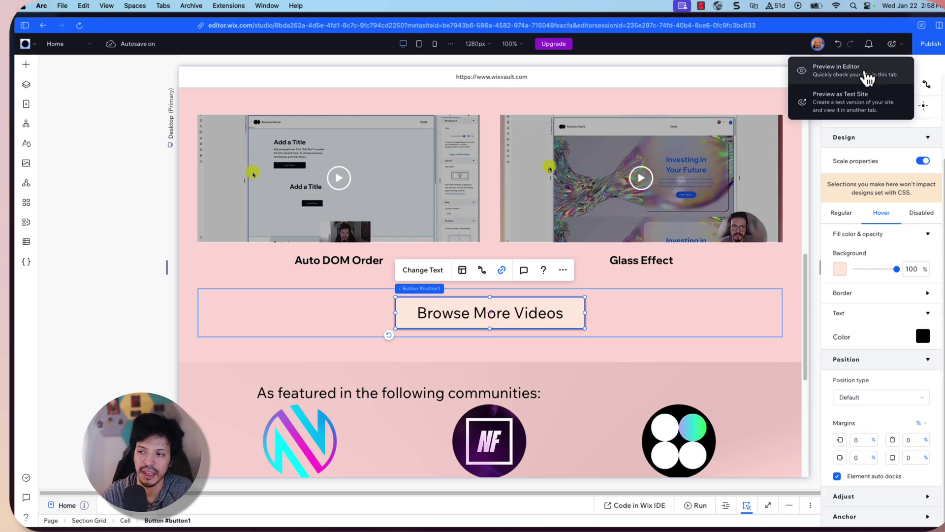
click(857, 70)
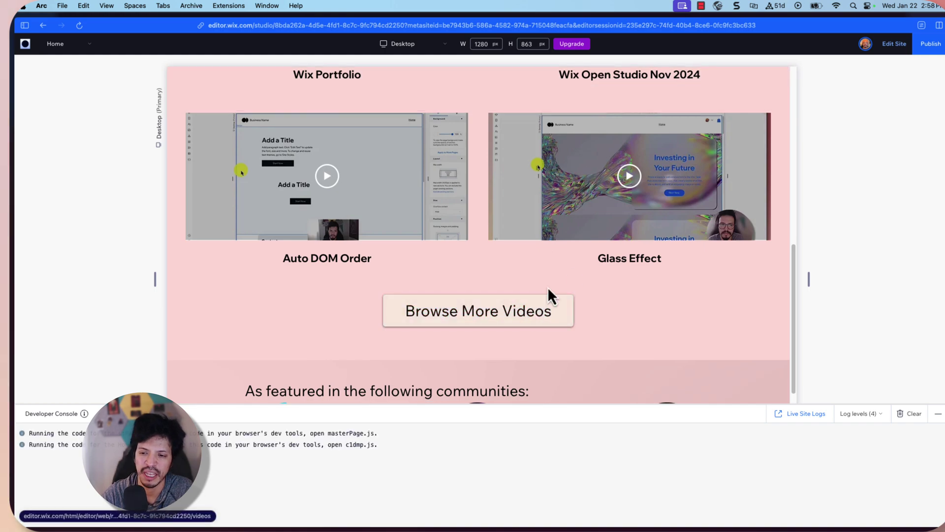
click(892, 61)
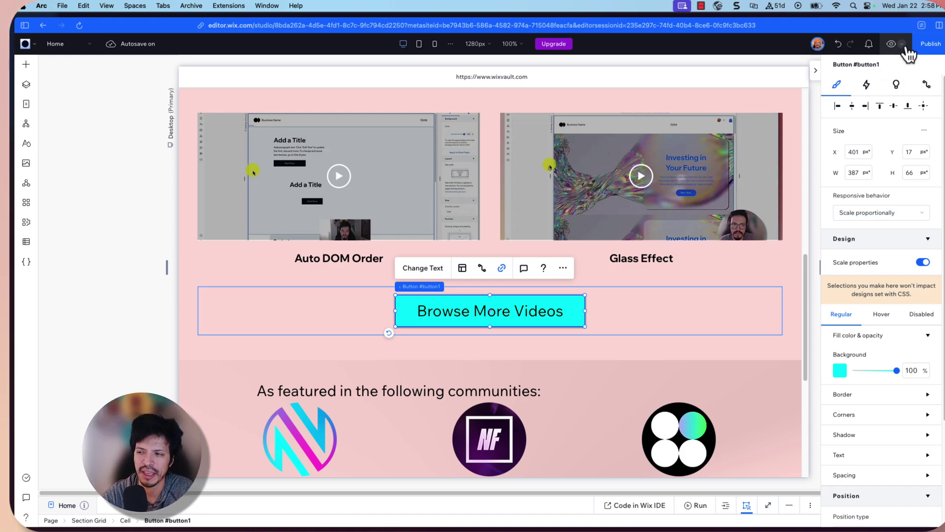
Show the preview choices, Preview in Editor and Preview as Test Site, from the eye dropdown.
click(904, 45)
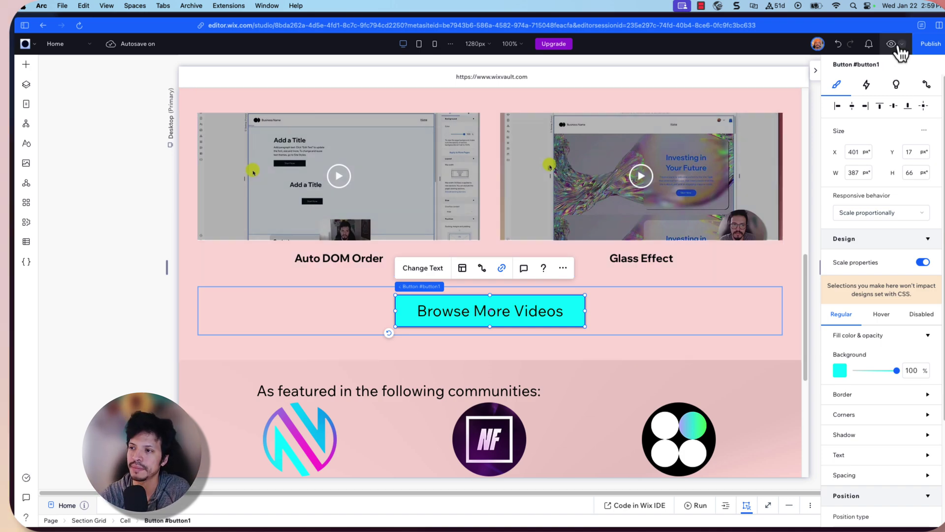
mouse_move(892, 44)
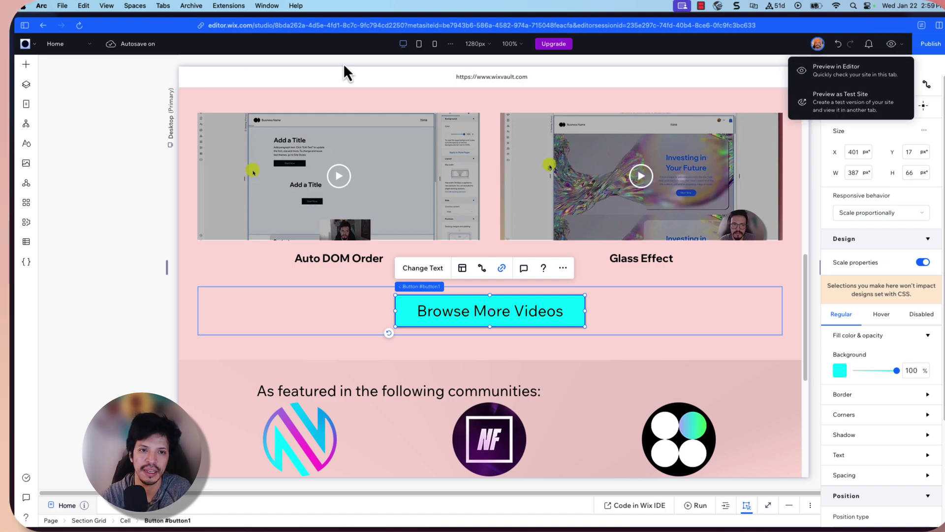
Choose Preview as Test Site to open the test version at wixvault.com/?rc=test-site.
click(27, 46)
mouse_move(42, 84)
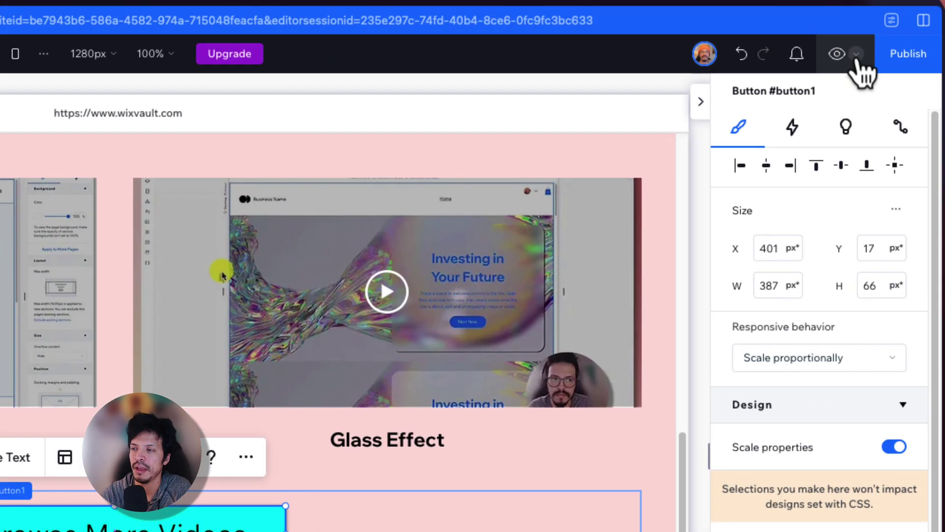
click(837, 55)
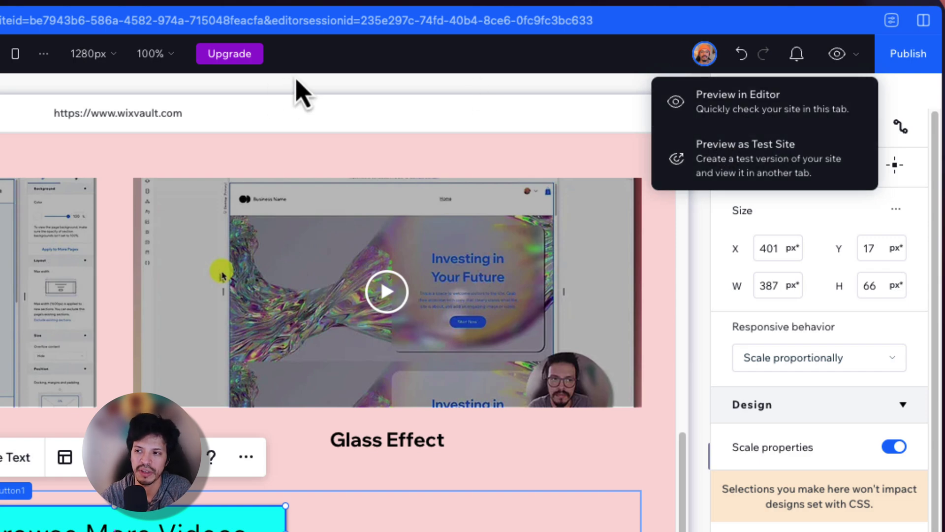
click(793, 163)
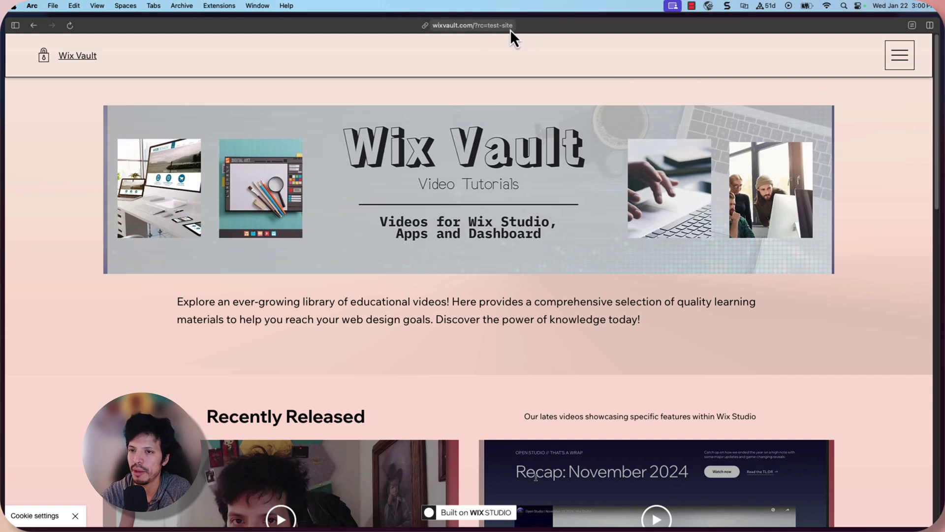
Check the test site's address and scroll down its page.
click(510, 28)
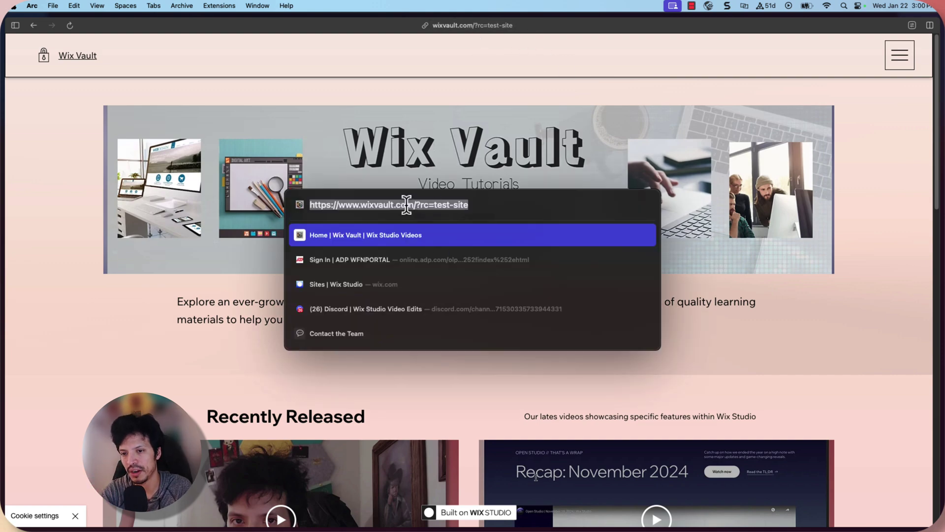
click(460, 82)
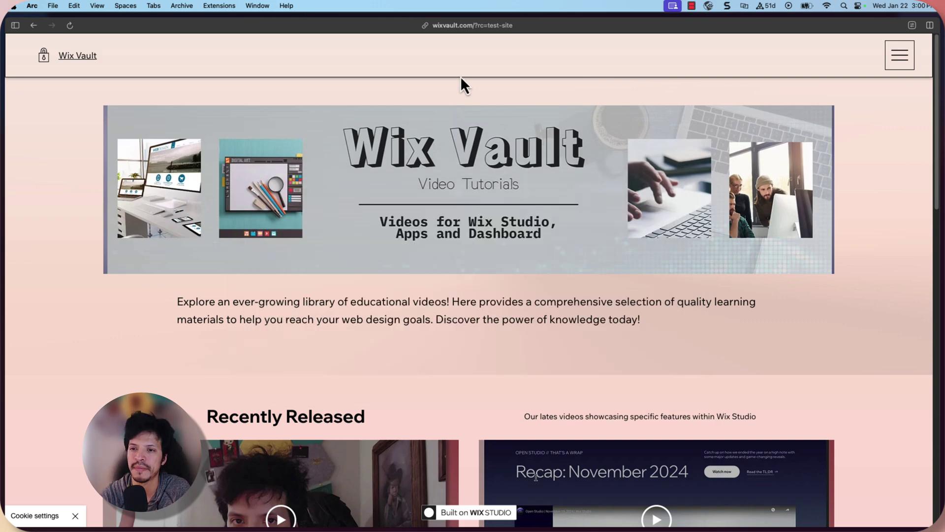
scroll(448, 140, down, 10)
scroll(468, 168, down, 4)
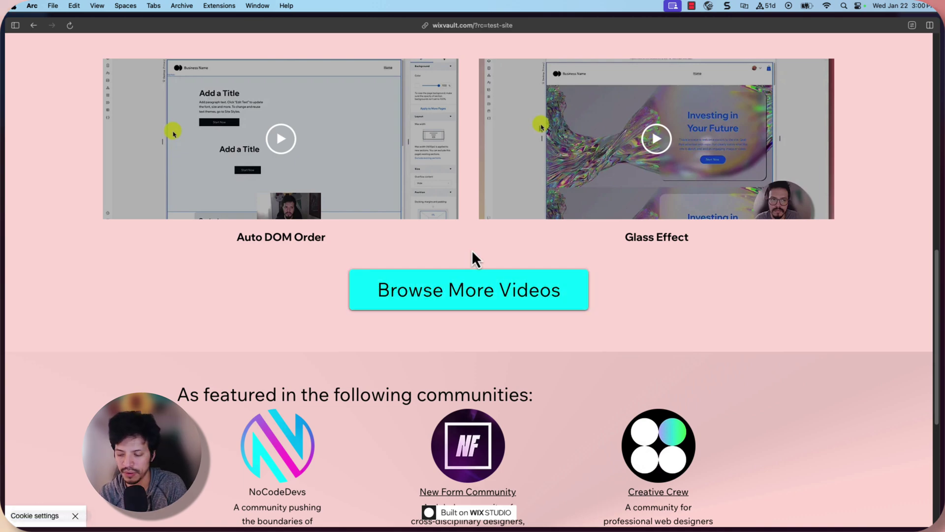
Load the live site without the test-site parameter, try Browse More Videos, then go back.
key(super+l)
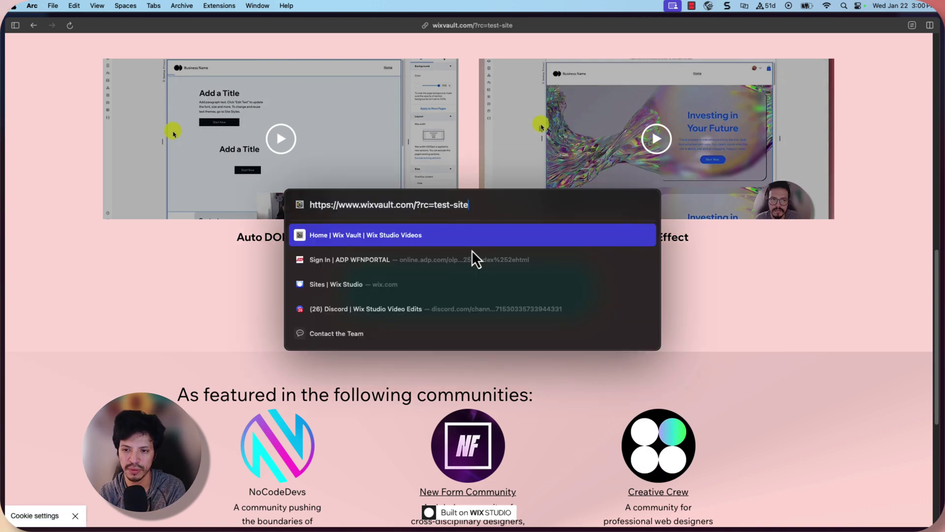
key(BackSpace)
key(BackSpace)
key(BackSpace)
key(BackSpace)
key(BackSpace)
key(BackSpace)
key(BackSpace)
key(BackSpace)
key(BackSpace)
key(BackSpace)
key(BackSpace)
key(BackSpace)
key(BackSpace)
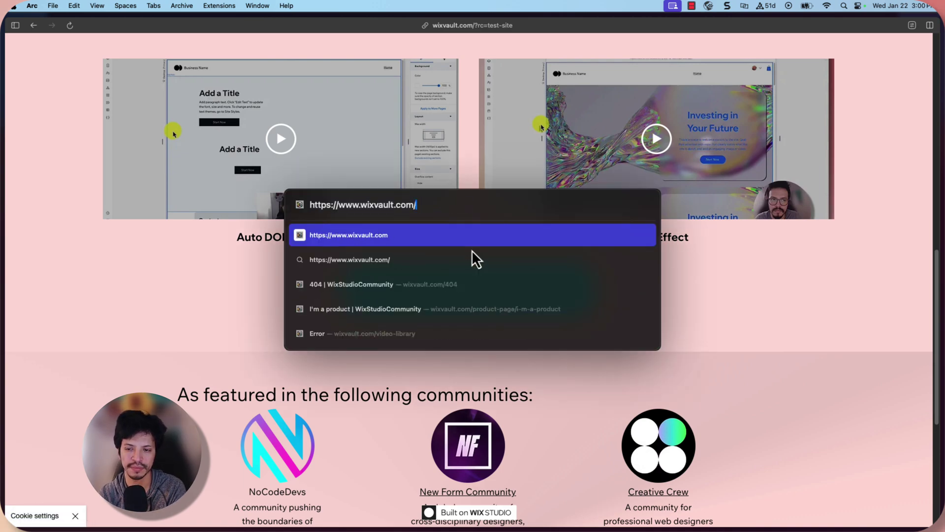
key(Return)
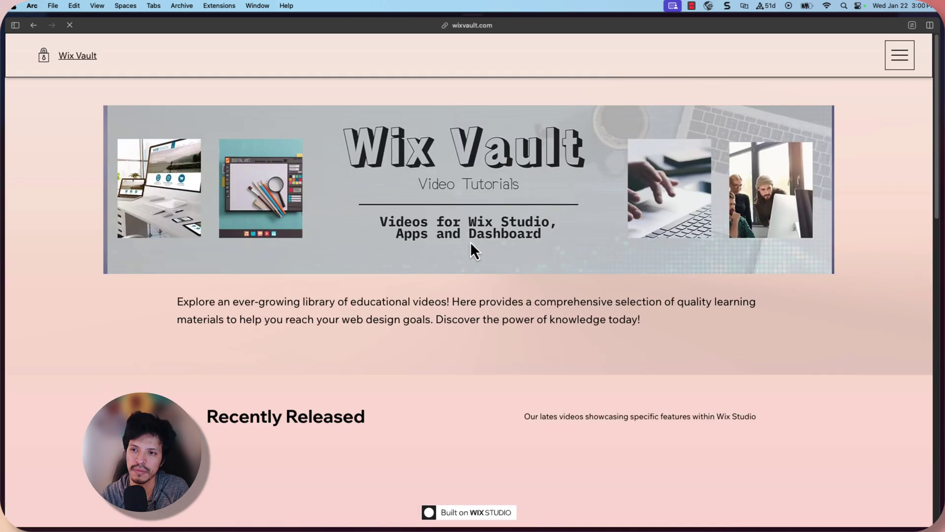
scroll(472, 242, down, 10)
scroll(474, 241, down, 1)
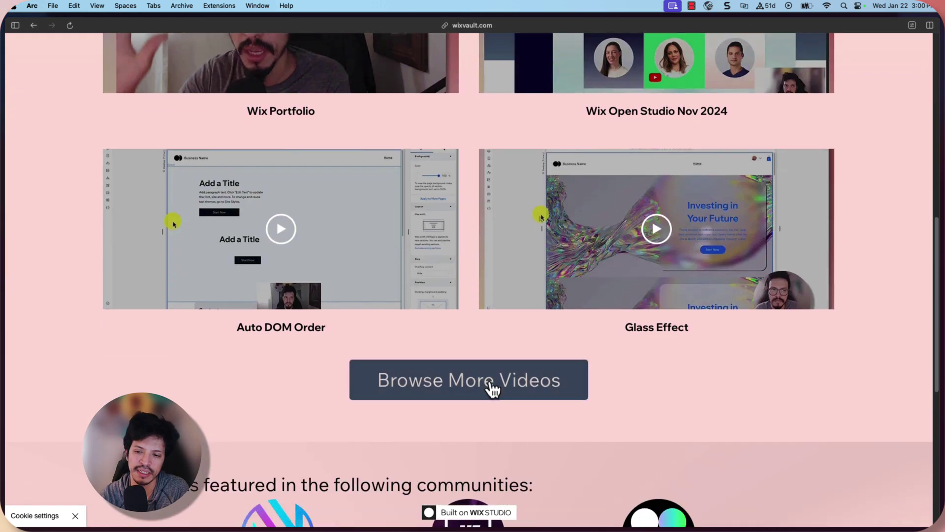
click(472, 355)
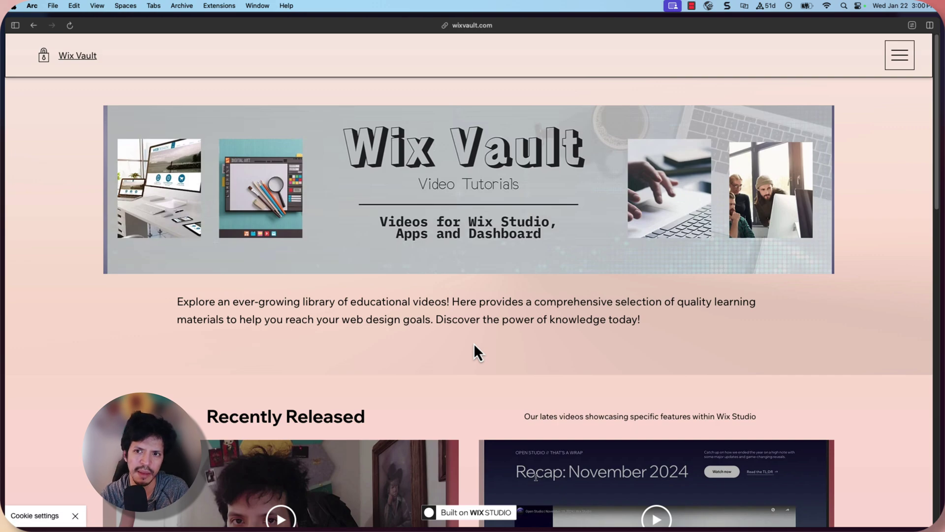
key(super+bracketleft)
scroll(473, 350, down, 2)
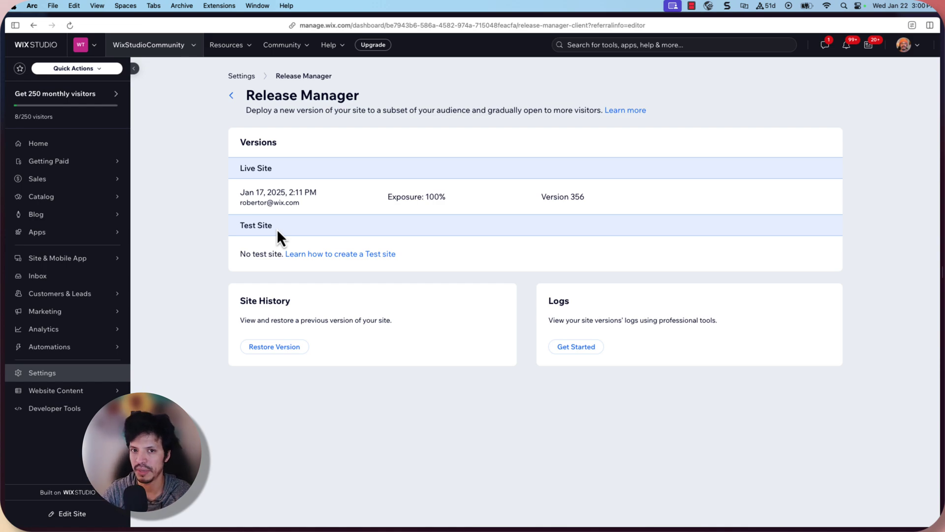
Reload Release Manager so test Version 360 appears at 0% exposure.
right_click(212, 203)
click(229, 232)
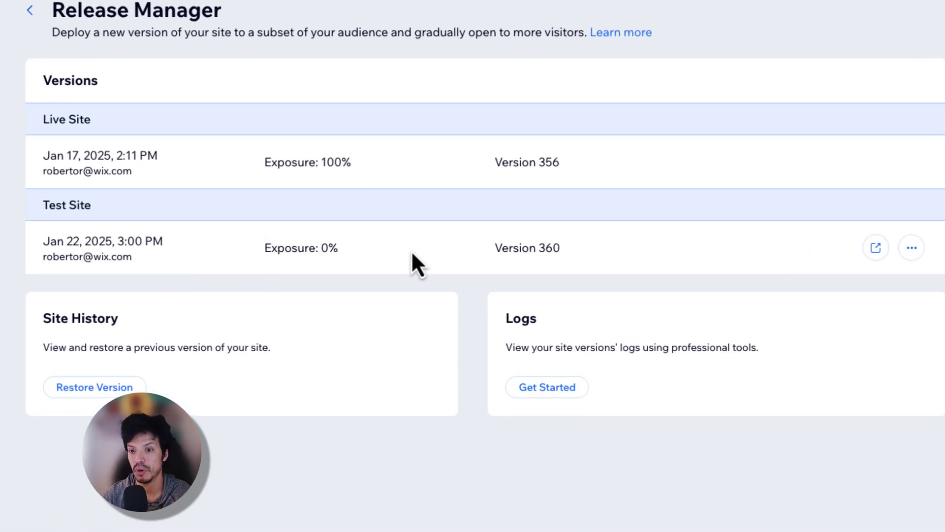
Edit test Version 360's exposure to 50 and save it.
click(916, 249)
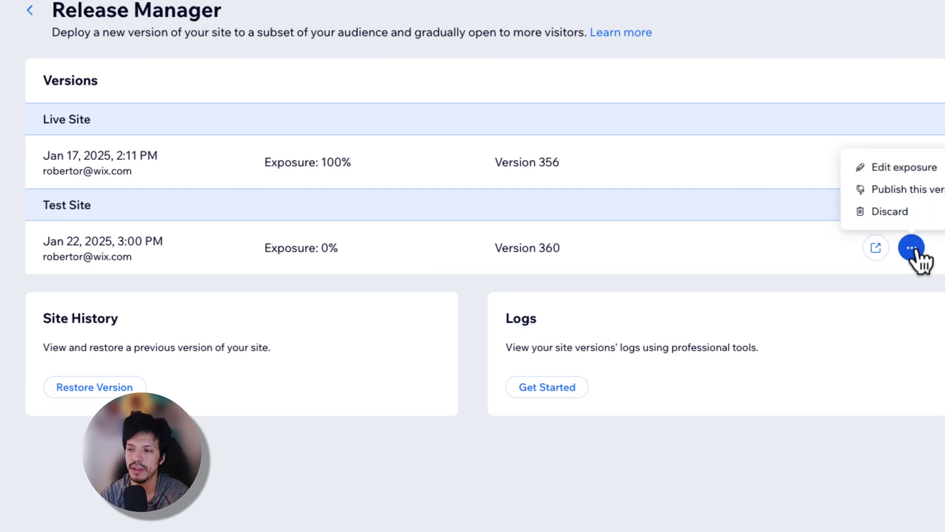
click(871, 169)
double_click(252, 325)
text(50)
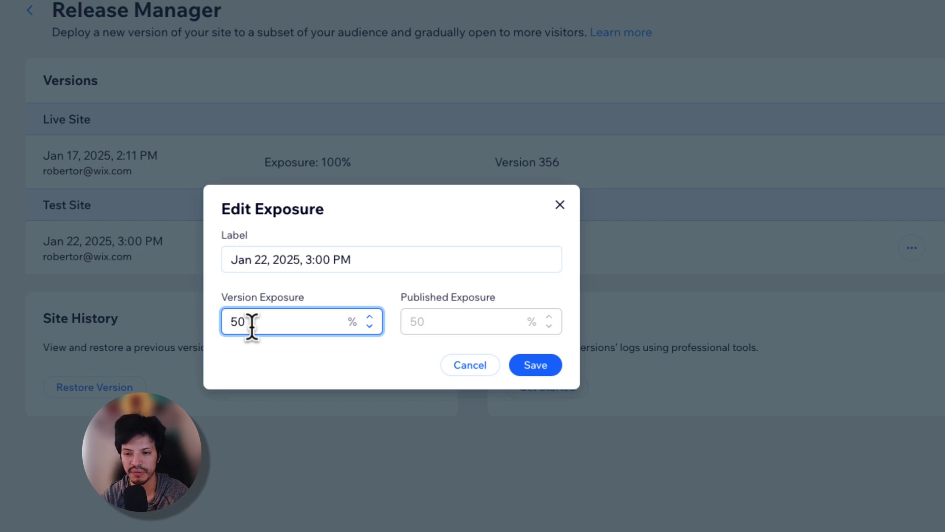
click(255, 299)
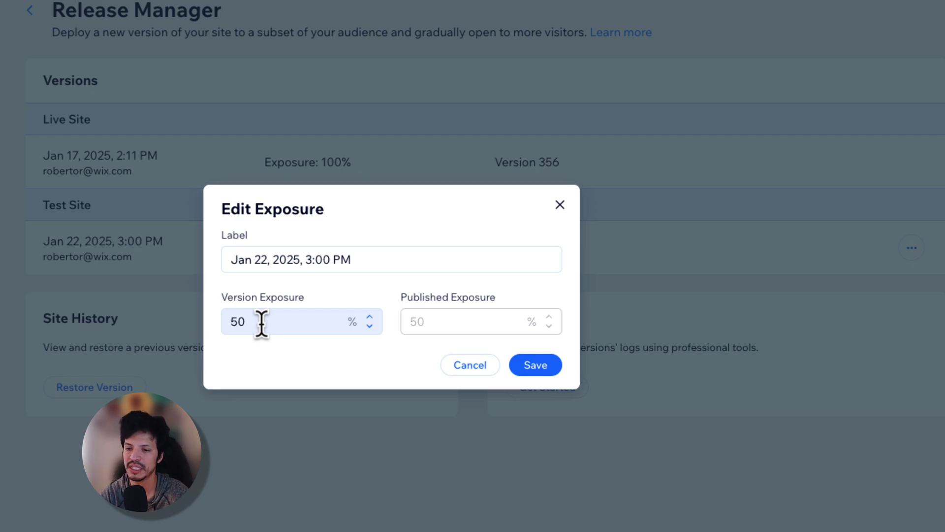
double_click(261, 324)
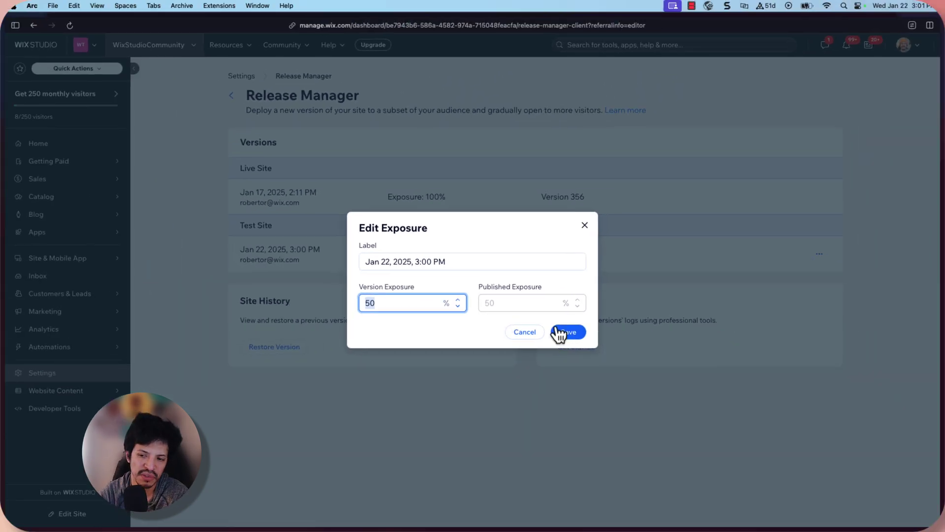
click(560, 333)
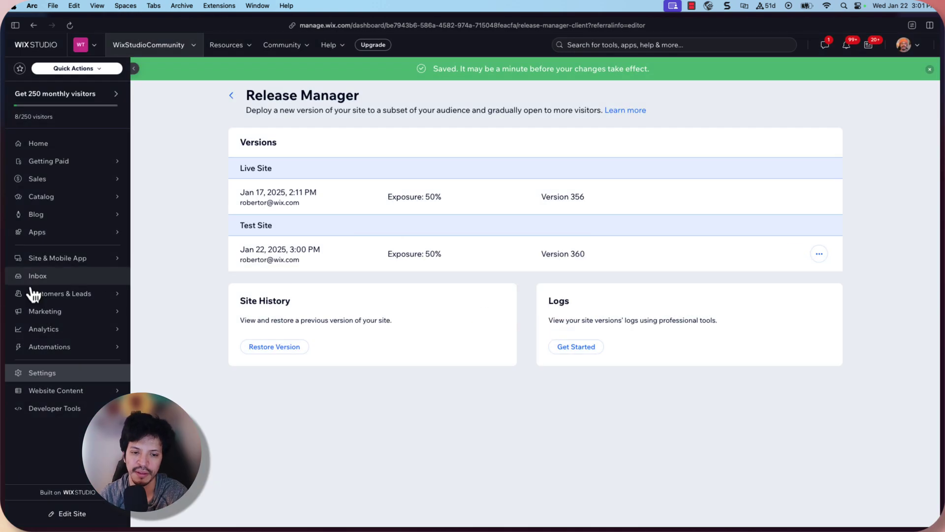
mouse_move(2, 315)
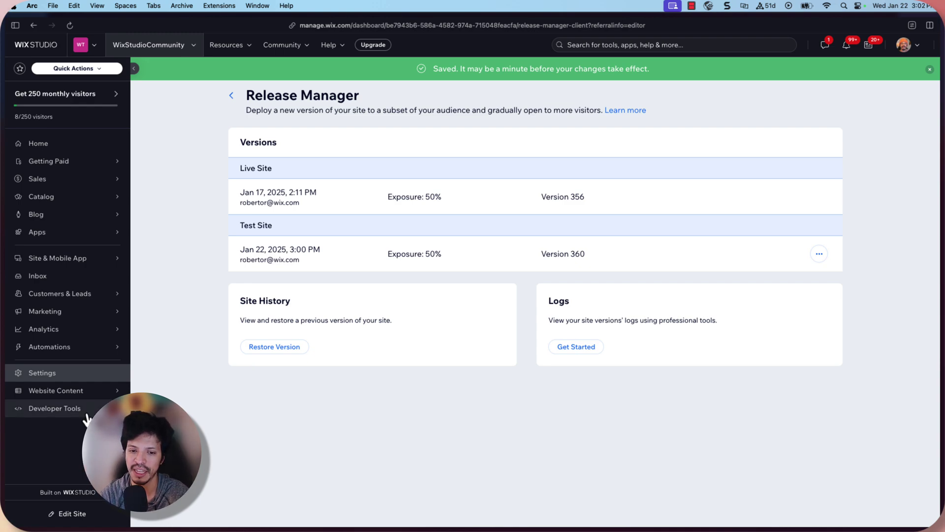
View the cyan button unselected in the editor, then return to the dashboard tab.
mouse_move(3, 423)
click(68, 395)
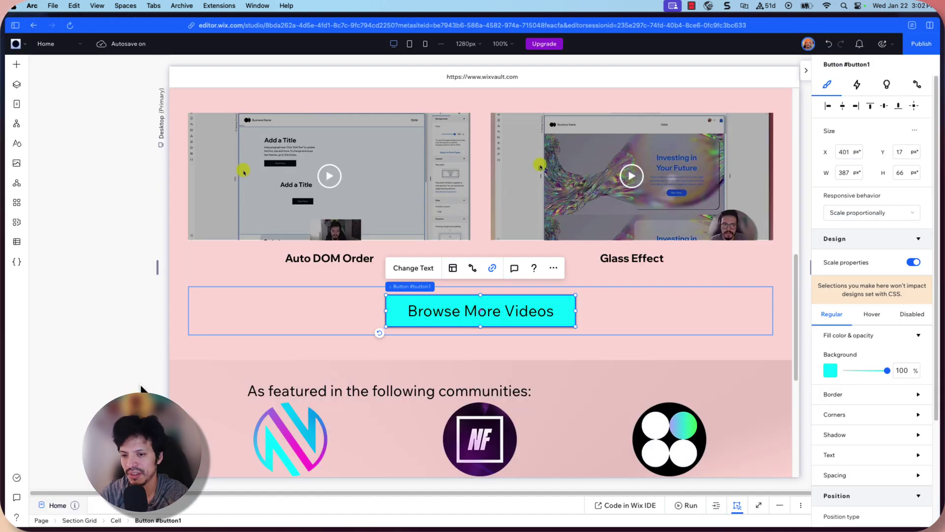
click(141, 388)
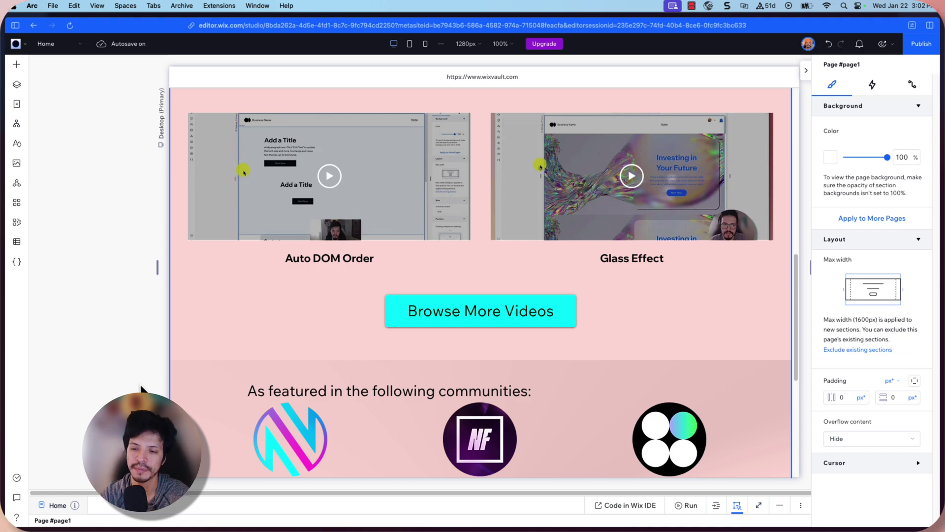
mouse_move(5, 389)
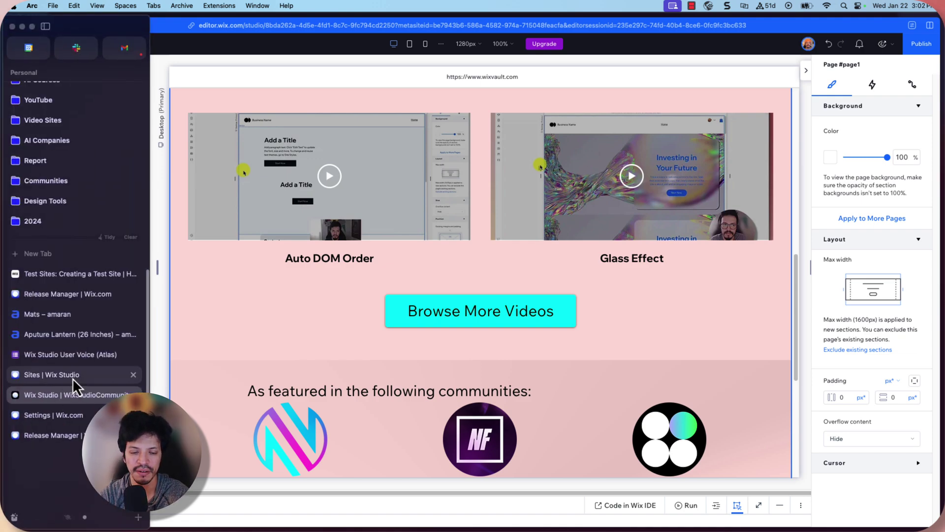
click(73, 415)
Go back to Release Manager and open the actions menu for test Version 360.
click(59, 435)
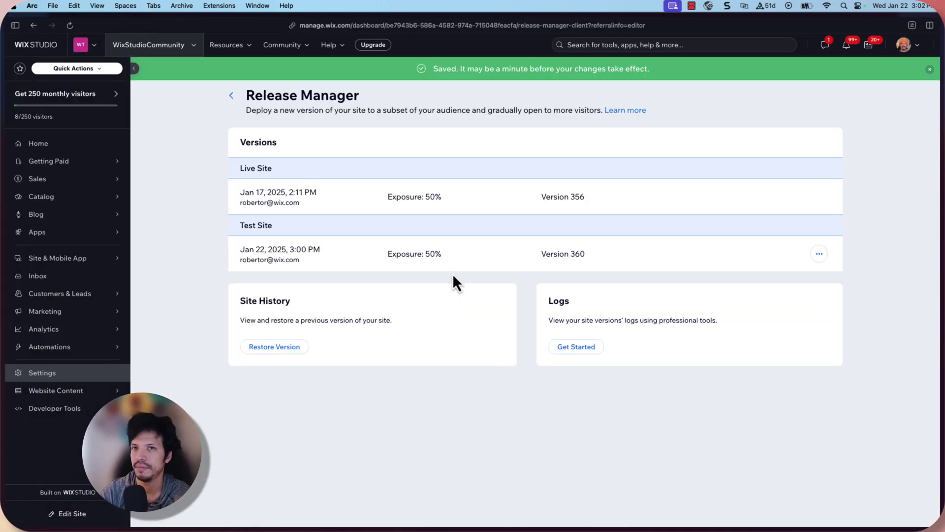
mouse_move(455, 267)
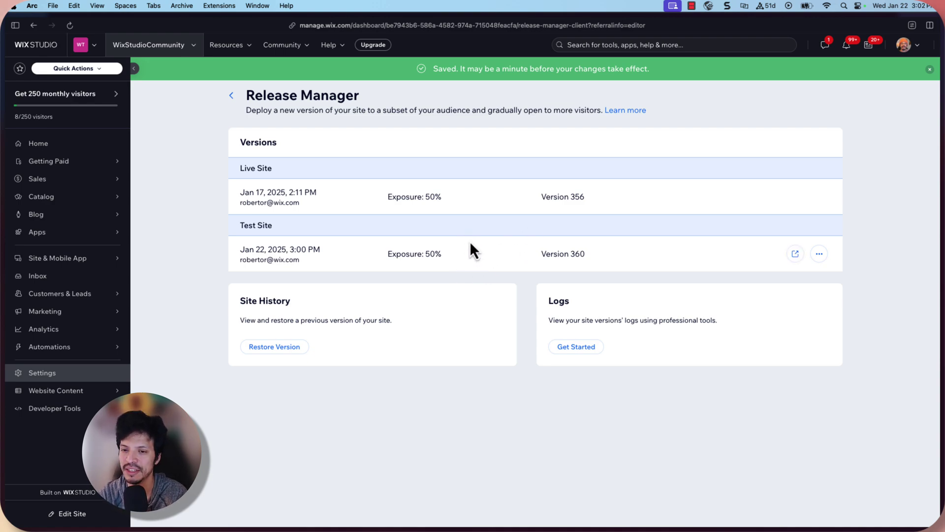
mouse_move(478, 210)
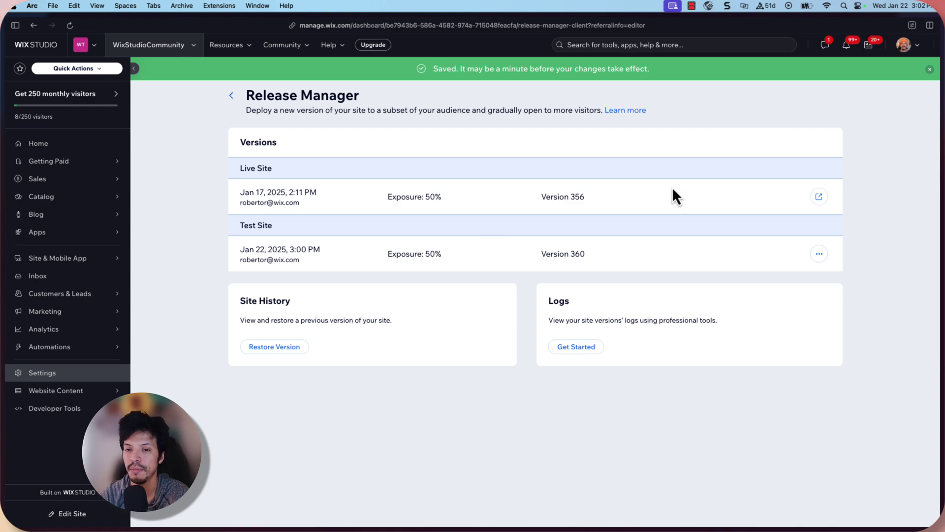
click(818, 255)
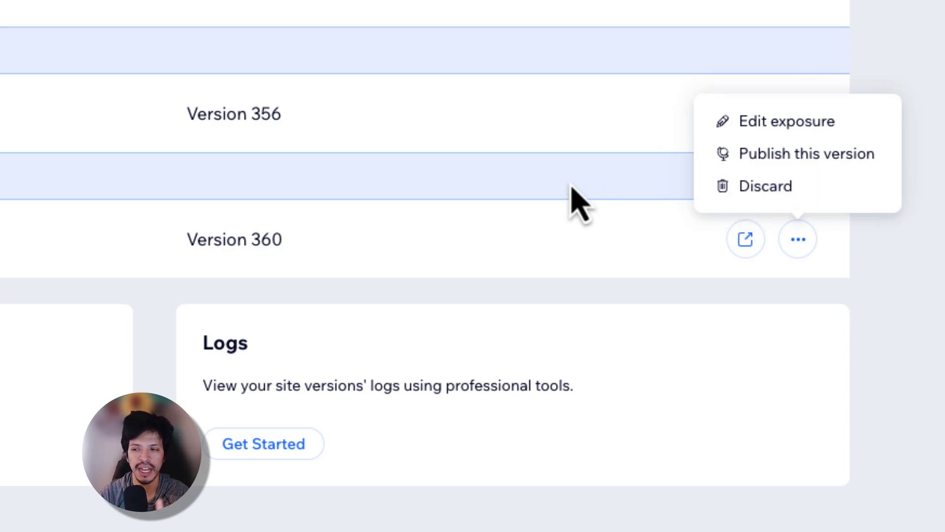
Start discarding the test site, then cancel so Version 360 stays at 50% exposure.
click(729, 186)
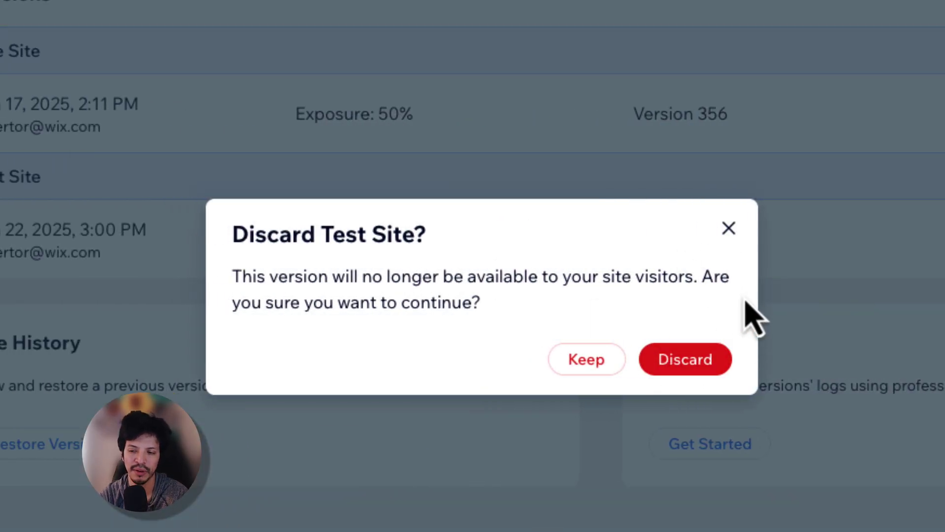
click(728, 228)
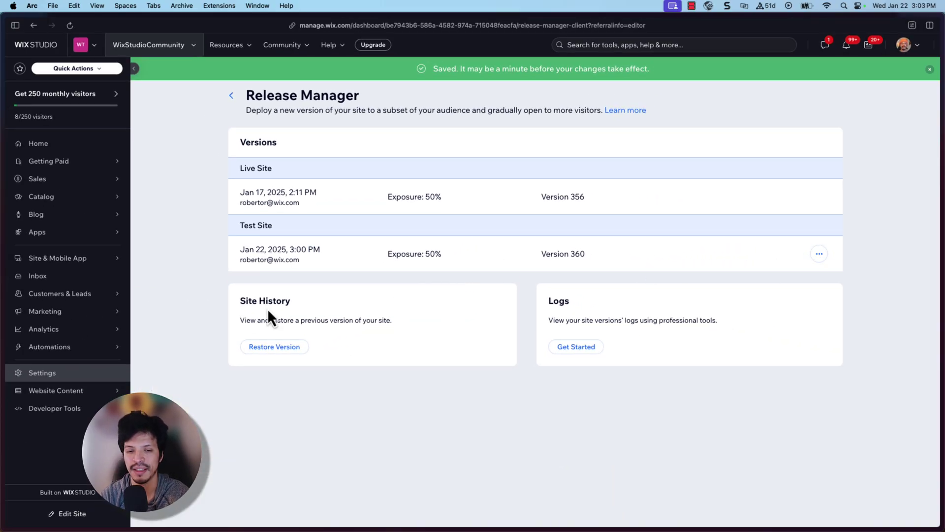
Back in the editor, try a new test site and close the 'Unable to create' gradual-rollout notice.
mouse_move(3, 374)
click(84, 415)
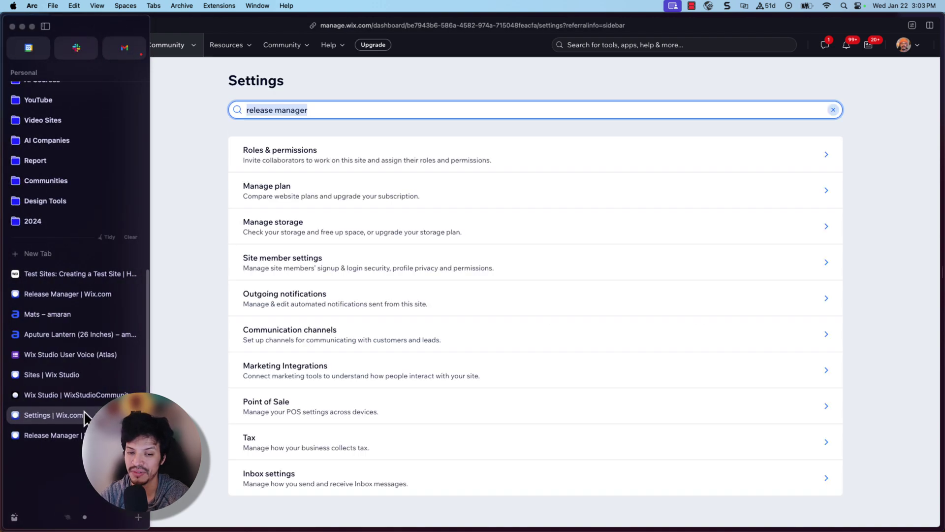
click(86, 395)
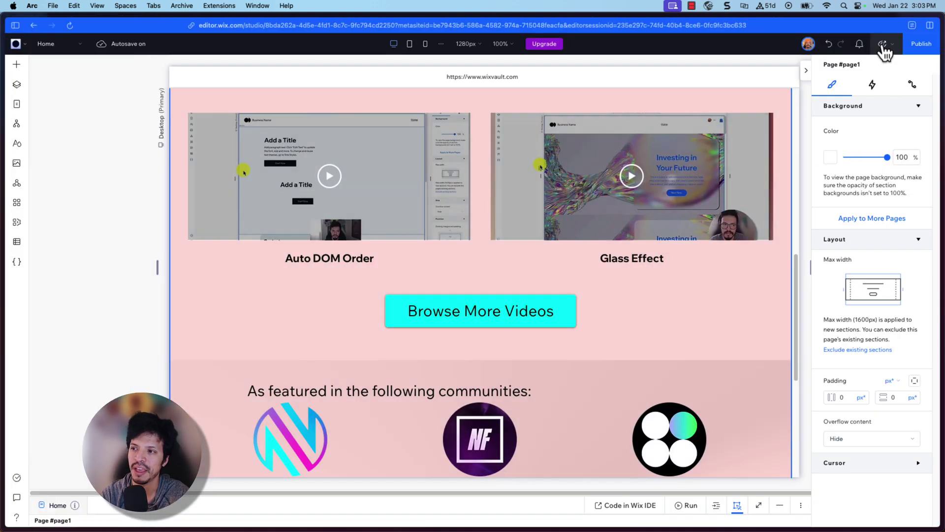
click(883, 46)
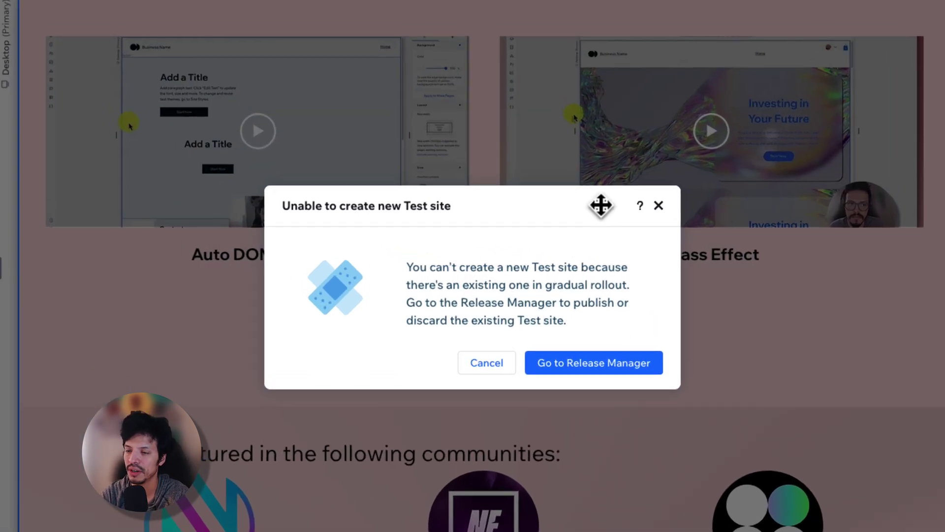
click(659, 205)
scroll(562, 219, up, 5)
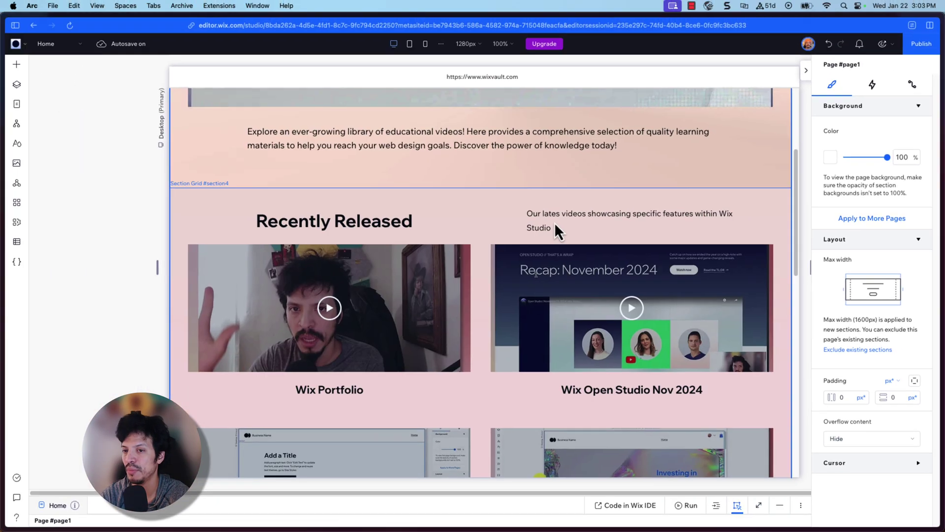
scroll(554, 228, up, 4)
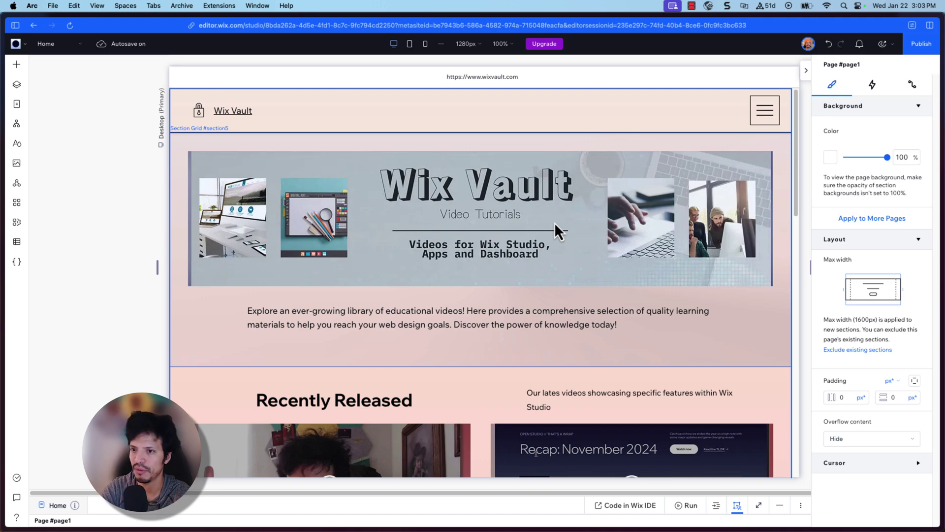
scroll(554, 223, down, 20)
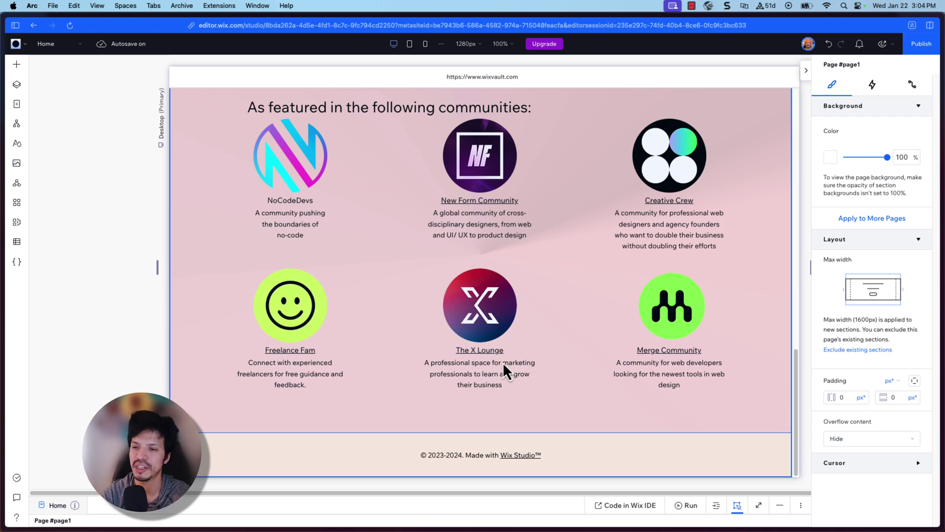
scroll(504, 364, up, 8)
scroll(501, 367, up, 5)
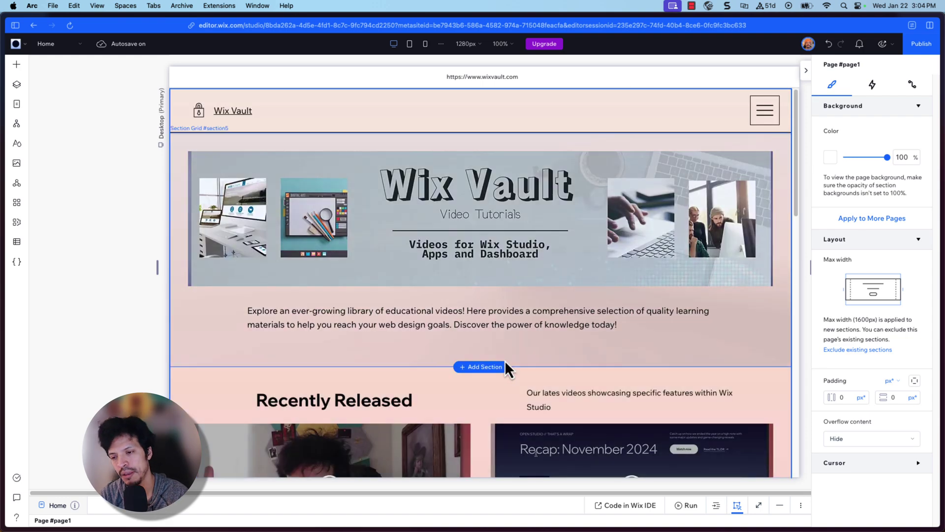
click(512, 352)
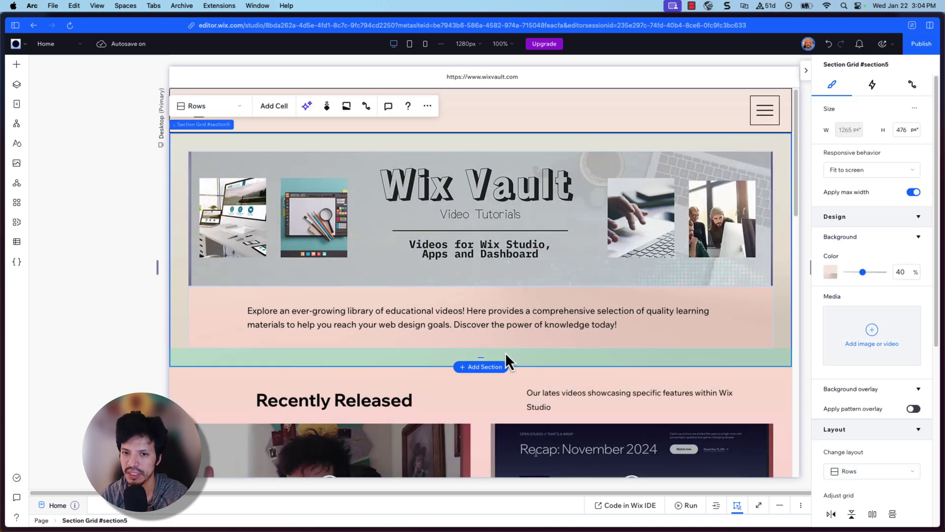
click(113, 327)
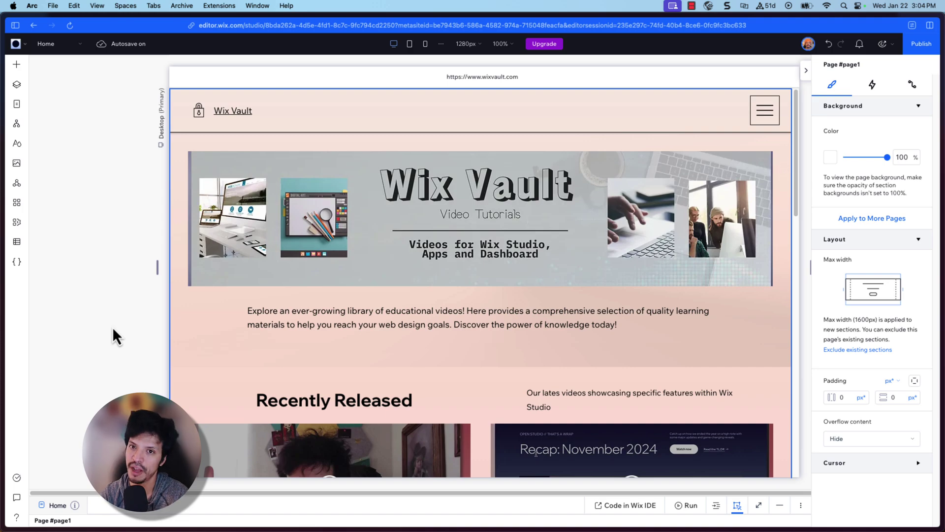
scroll(112, 327, down, 10)
scroll(118, 319, down, 3)
mouse_move(2, 354)
click(69, 436)
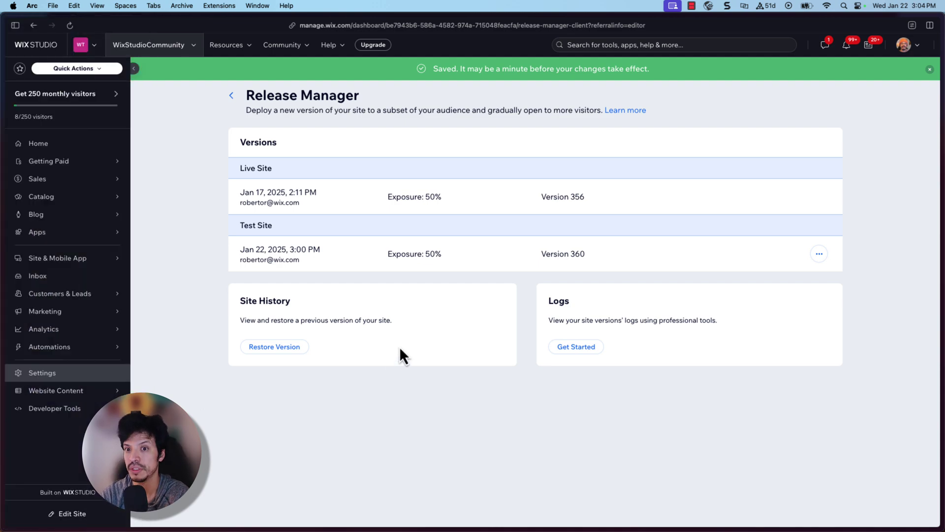
mouse_move(554, 262)
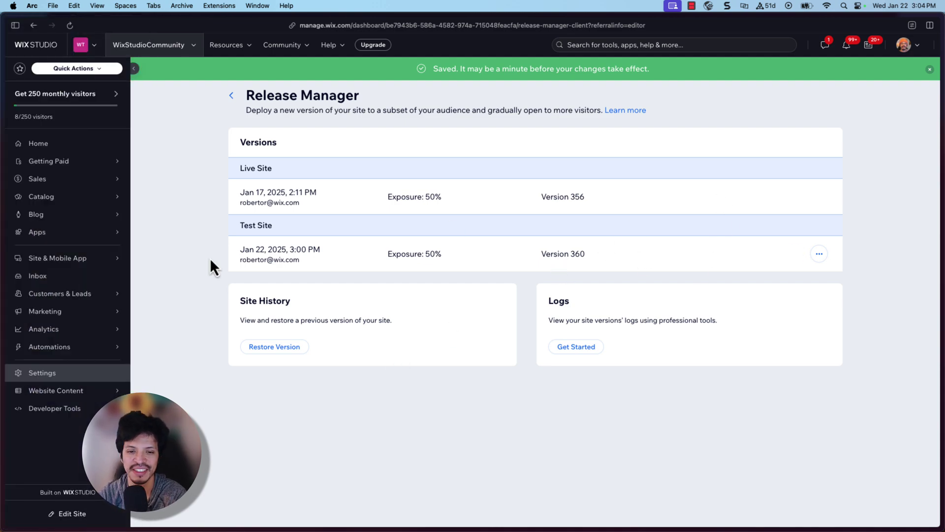
mouse_move(45, 426)
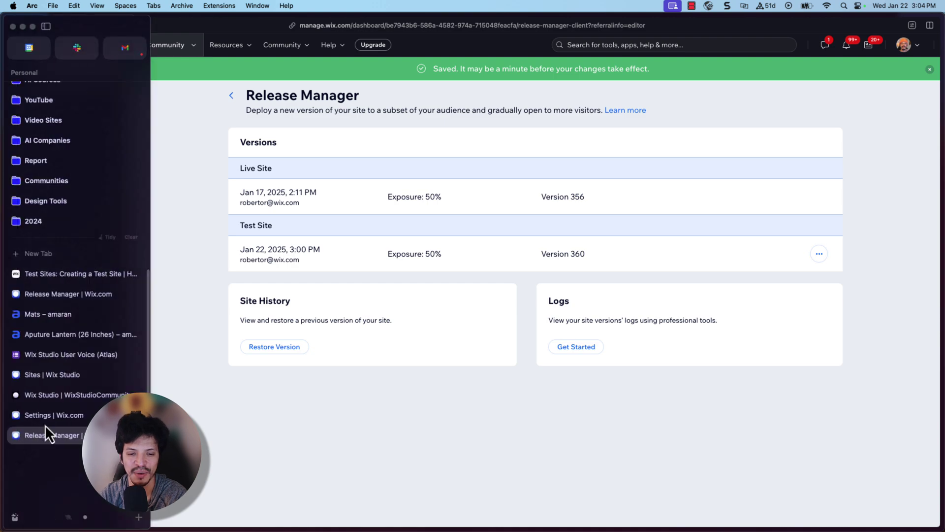
click(69, 401)
scroll(230, 397, up, 15)
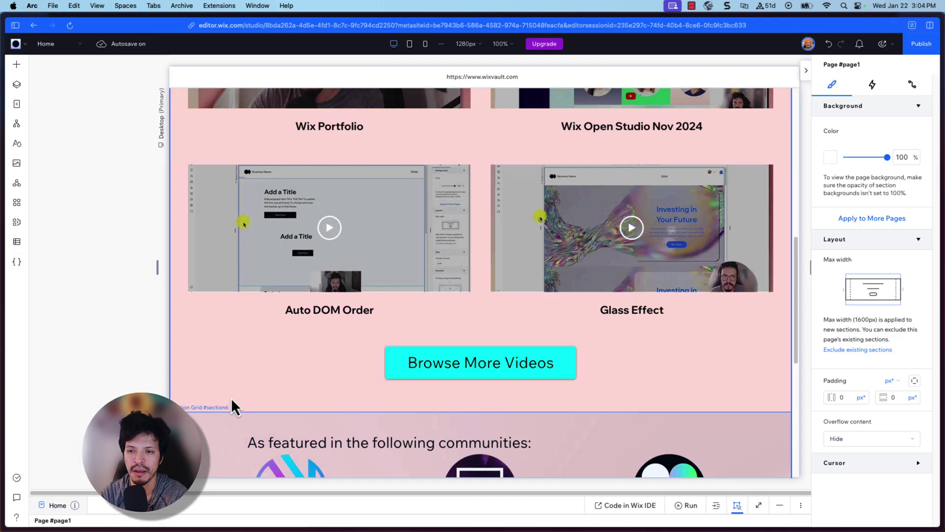